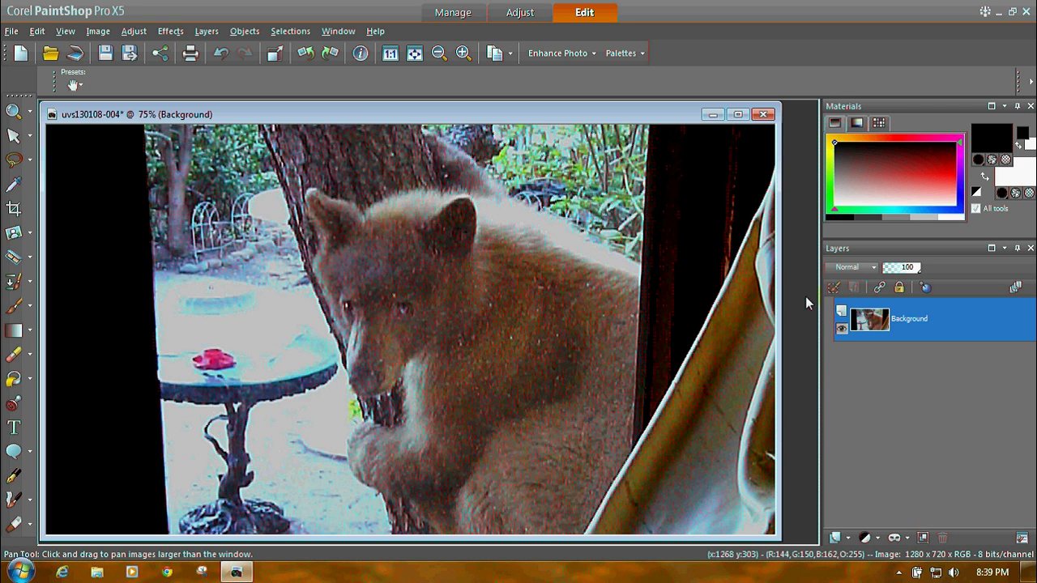
Step: Nudge the image window, select the Background layer, and open then dismiss the File menu
drag(443, 120, 446, 115)
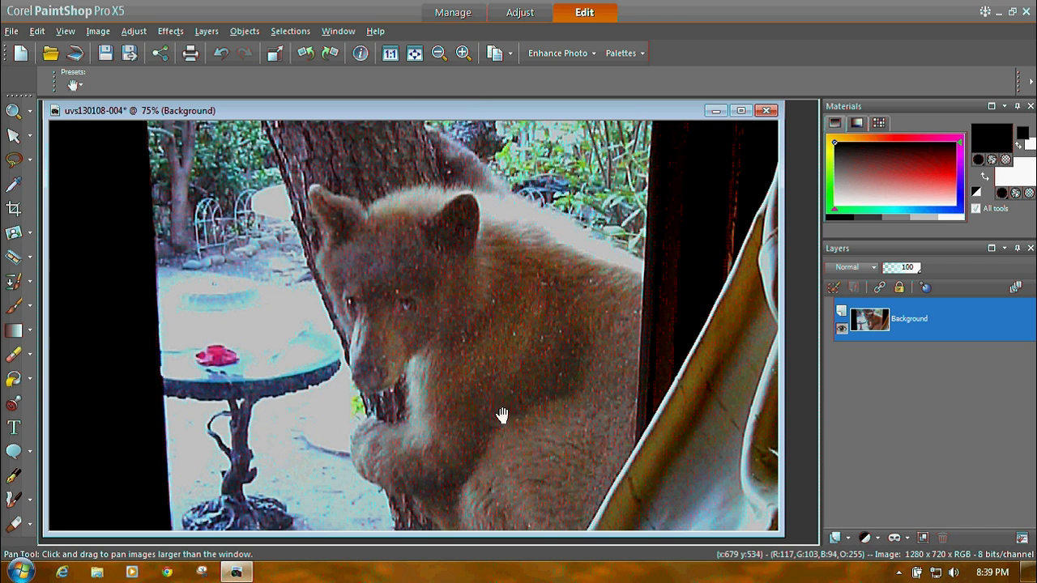
click(921, 319)
mouse_move(946, 323)
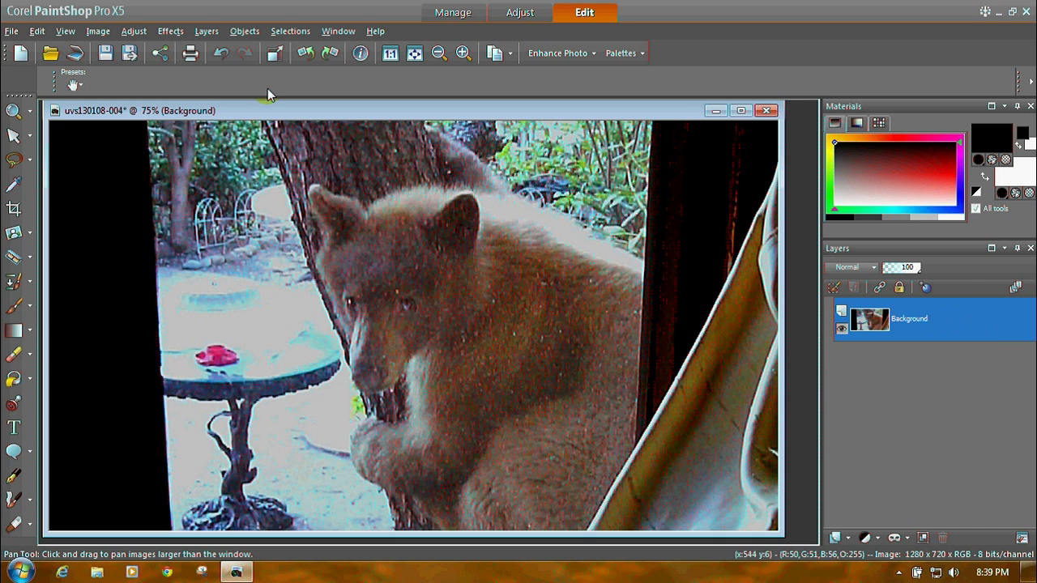
click(12, 31)
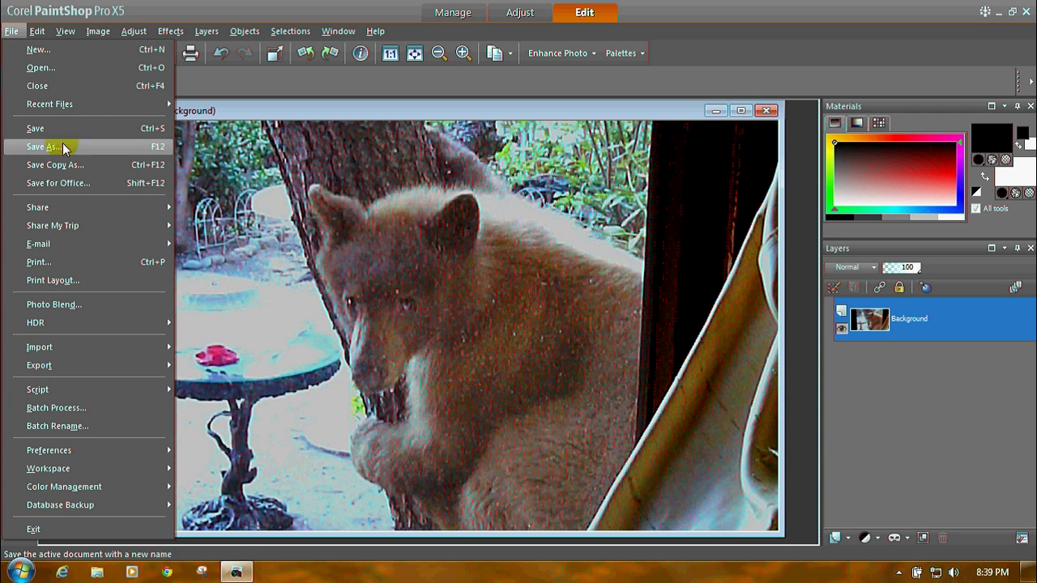
click(868, 397)
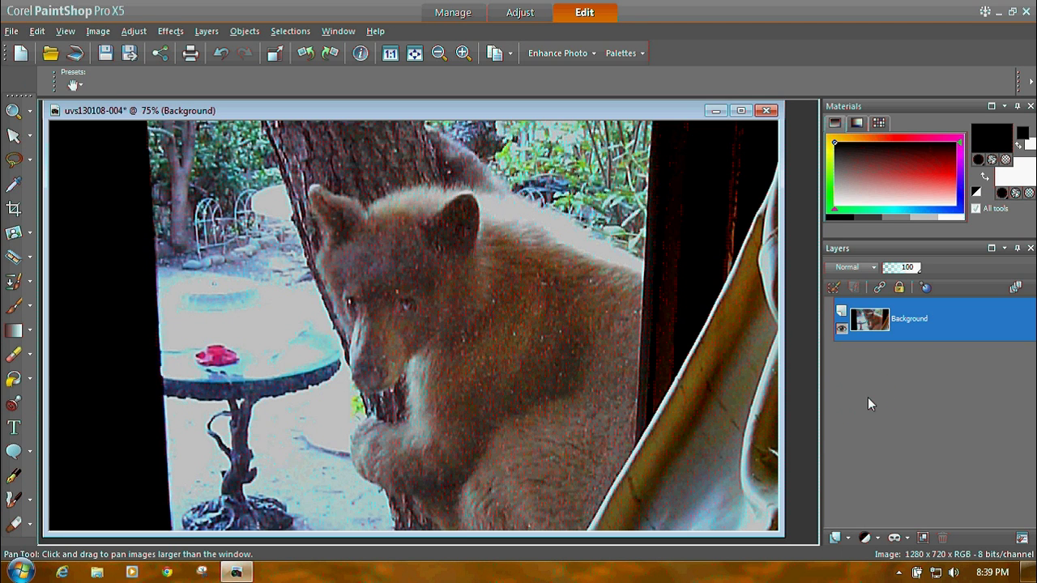
Step: Duplicate the Background layer, delete the original, and select Copy of Background
click(910, 329)
mouse_move(940, 329)
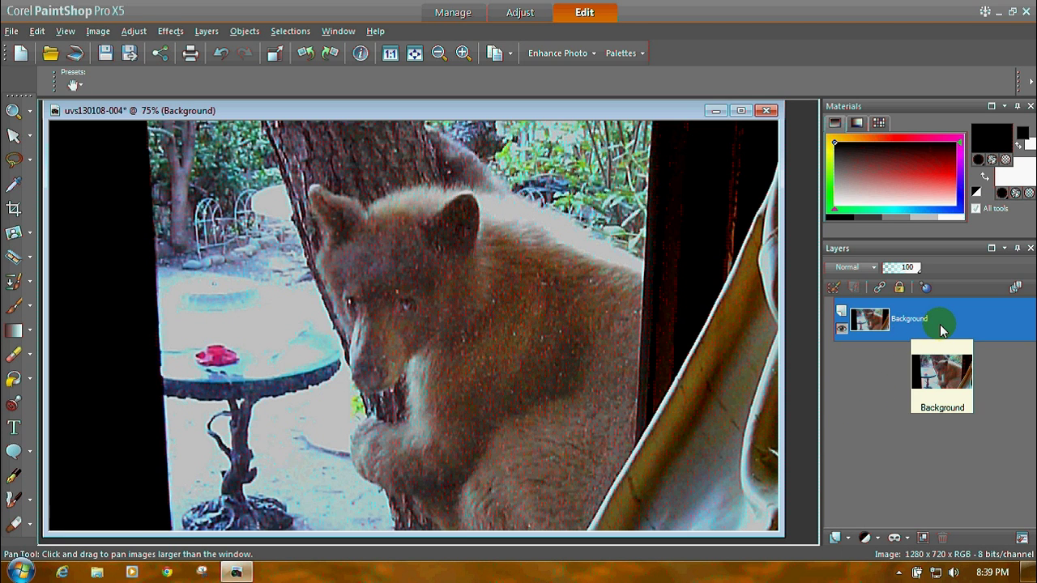
click(1013, 289)
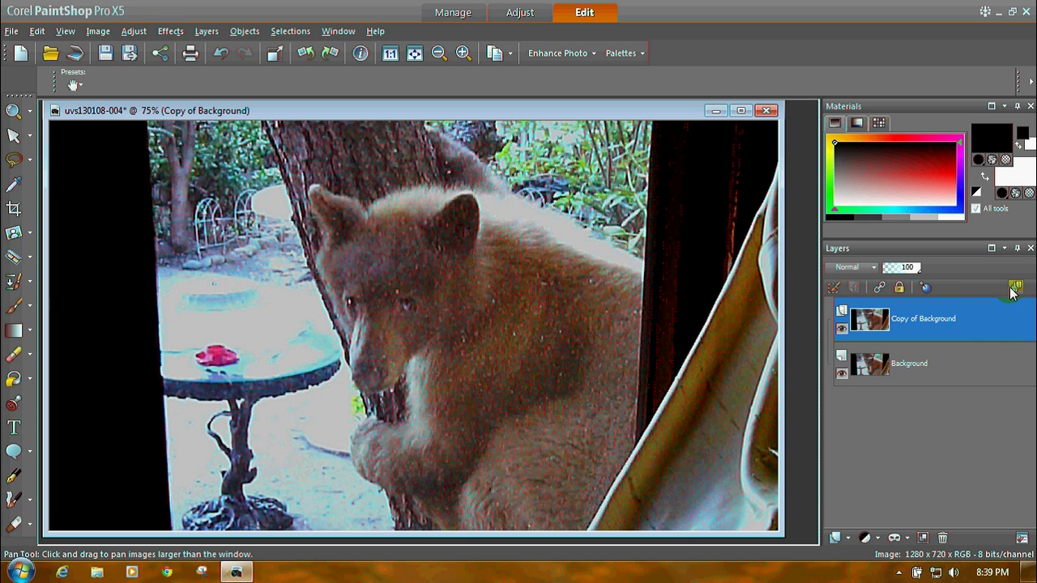
click(920, 363)
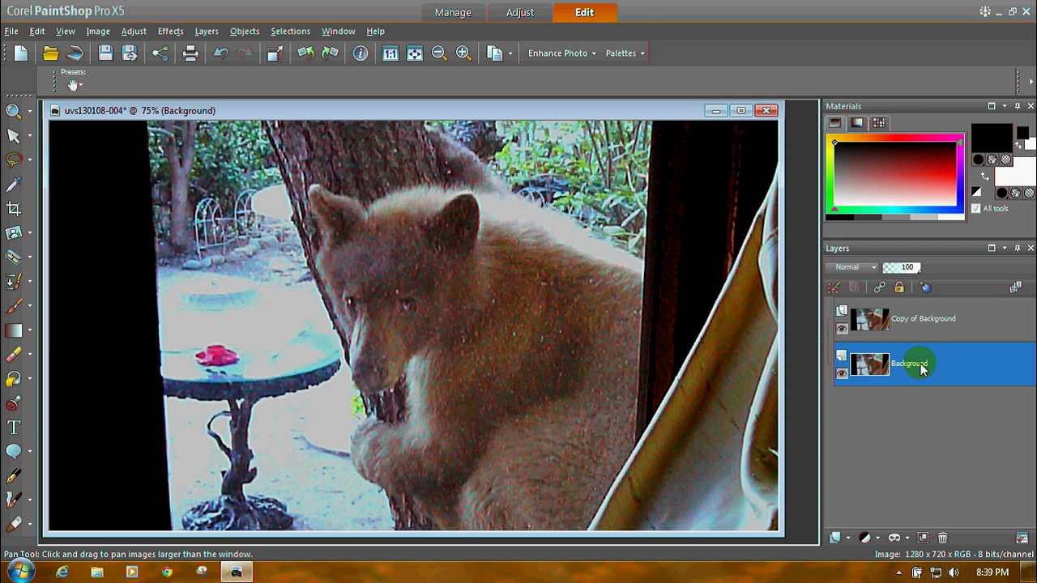
click(943, 540)
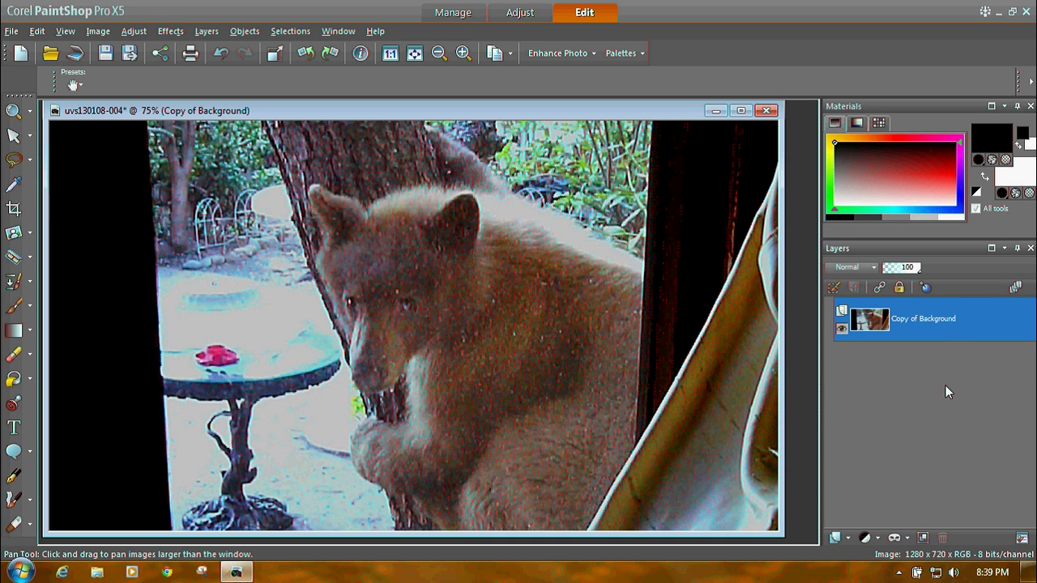
click(906, 325)
click(949, 295)
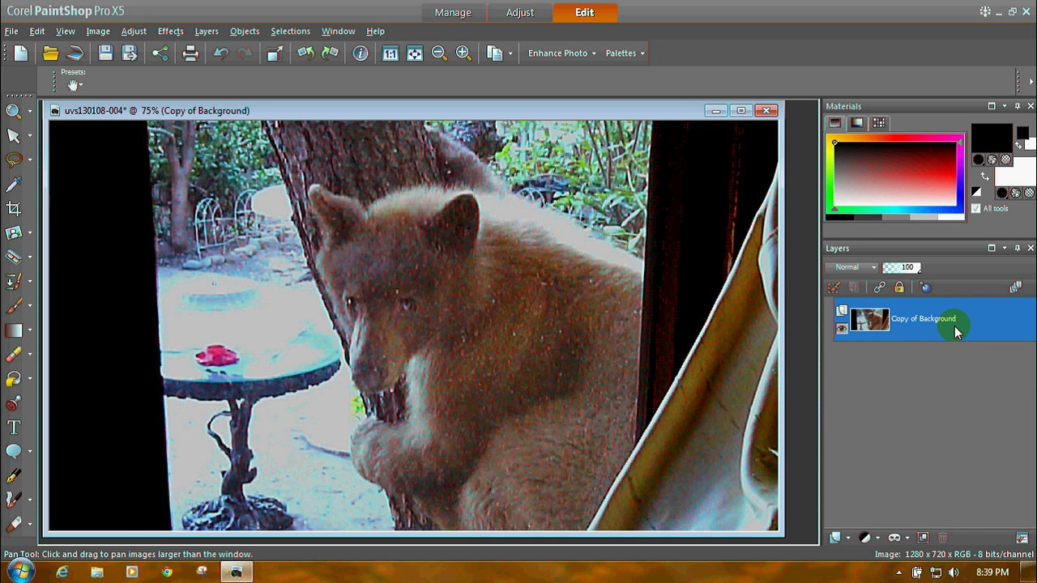
mouse_move(952, 328)
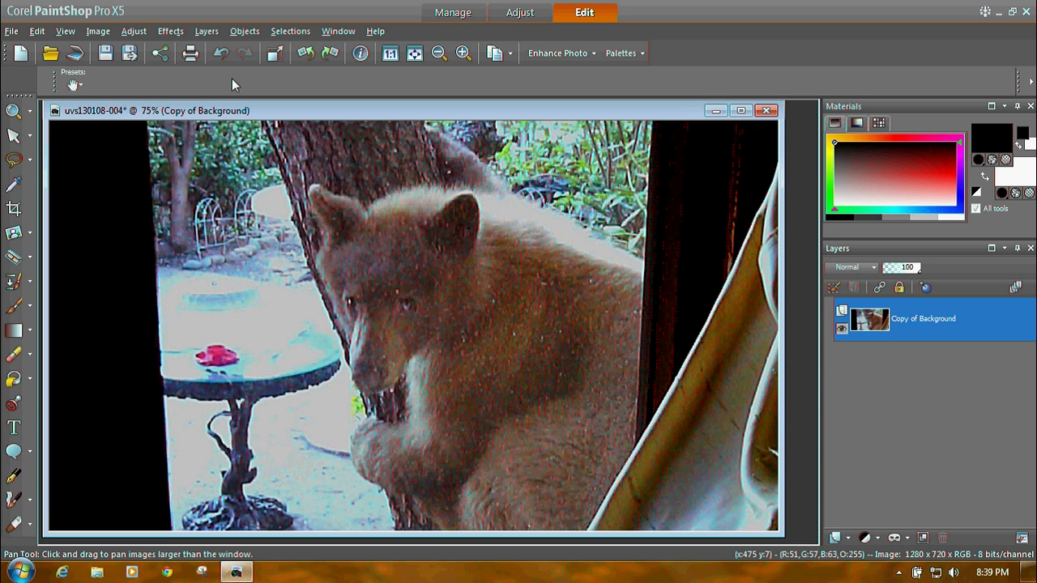
Step: Set a 2 x 3 (4 x 6) crop rectangle and shift it slightly left over the bear
click(13, 208)
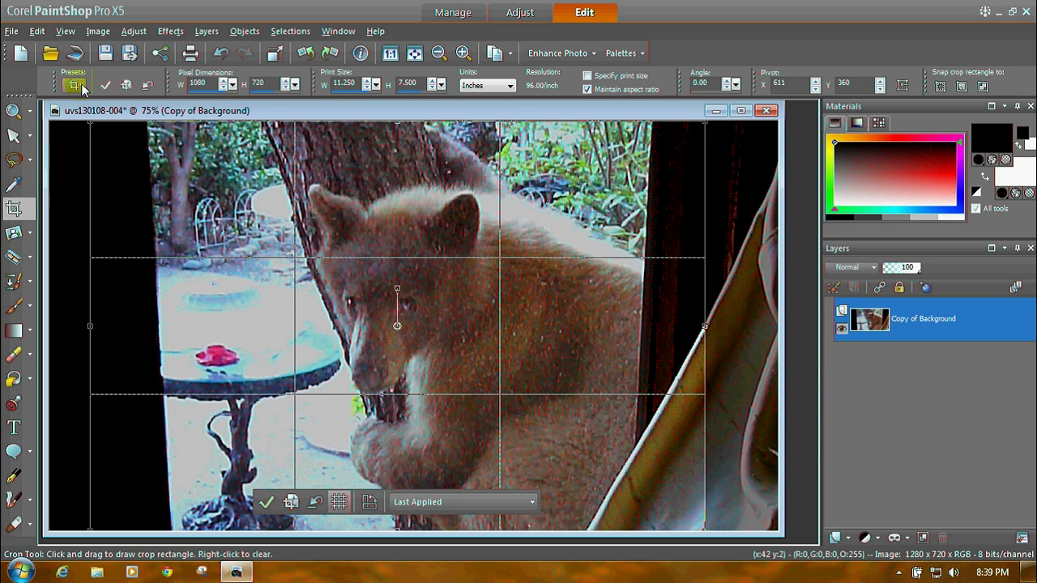
click(75, 84)
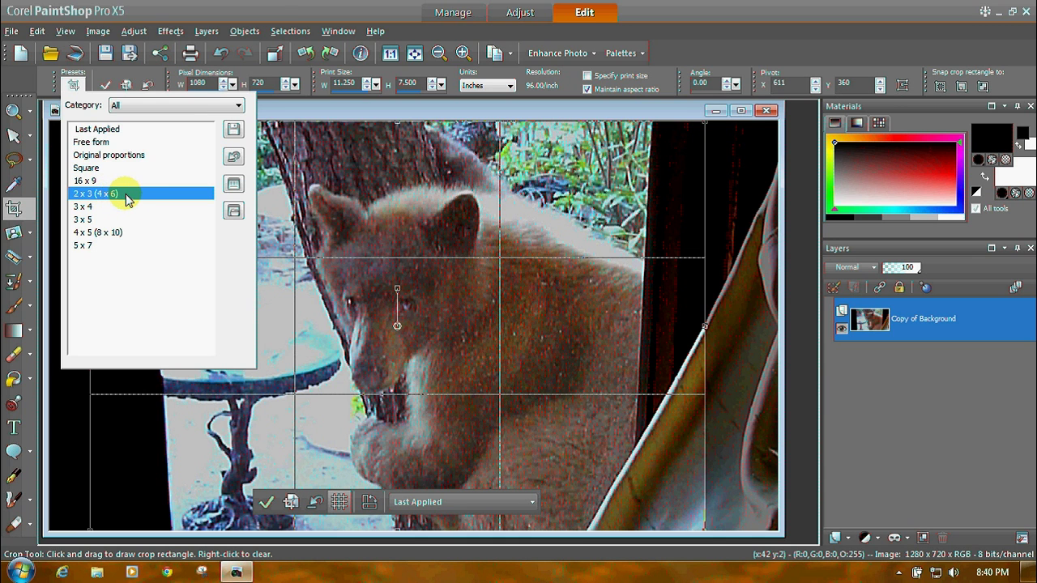
click(126, 194)
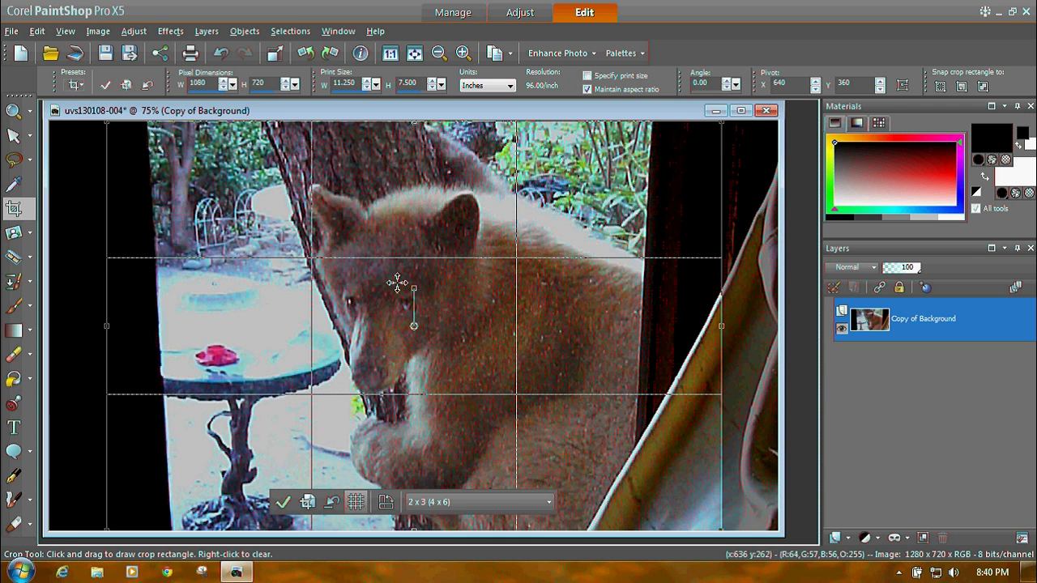
drag(416, 325, 400, 326)
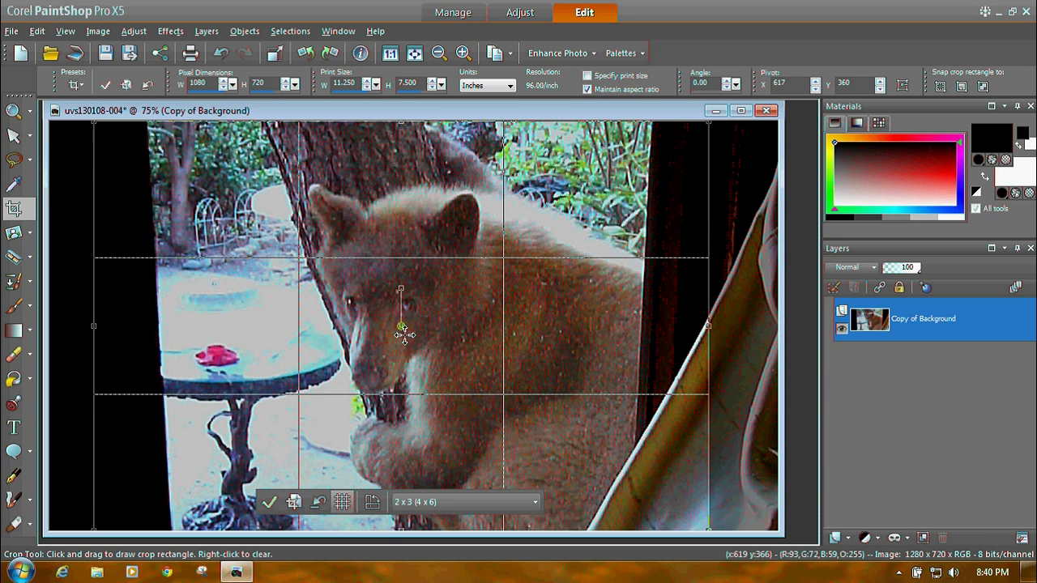
click(270, 504)
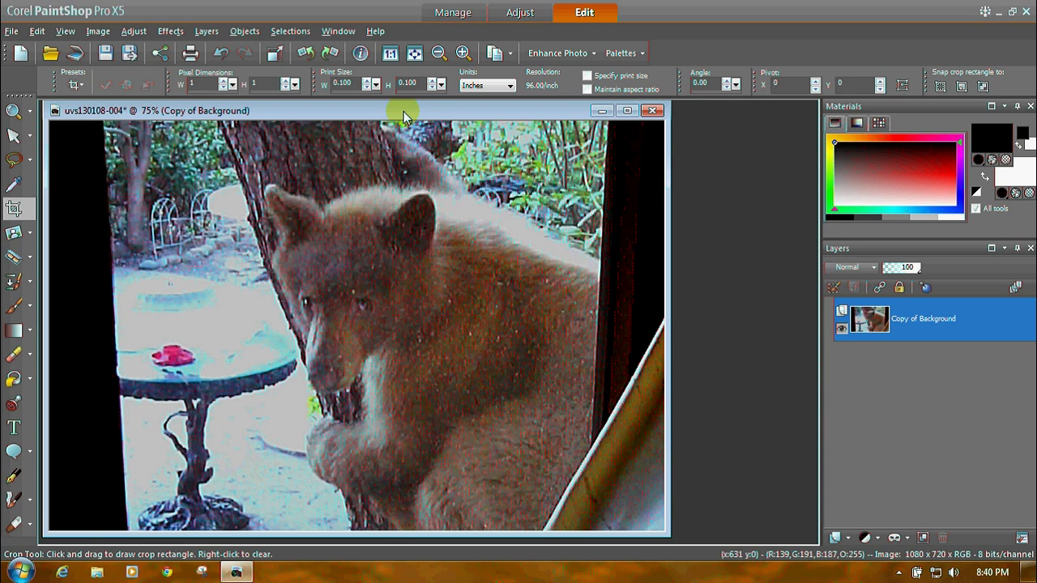
drag(403, 114, 516, 113)
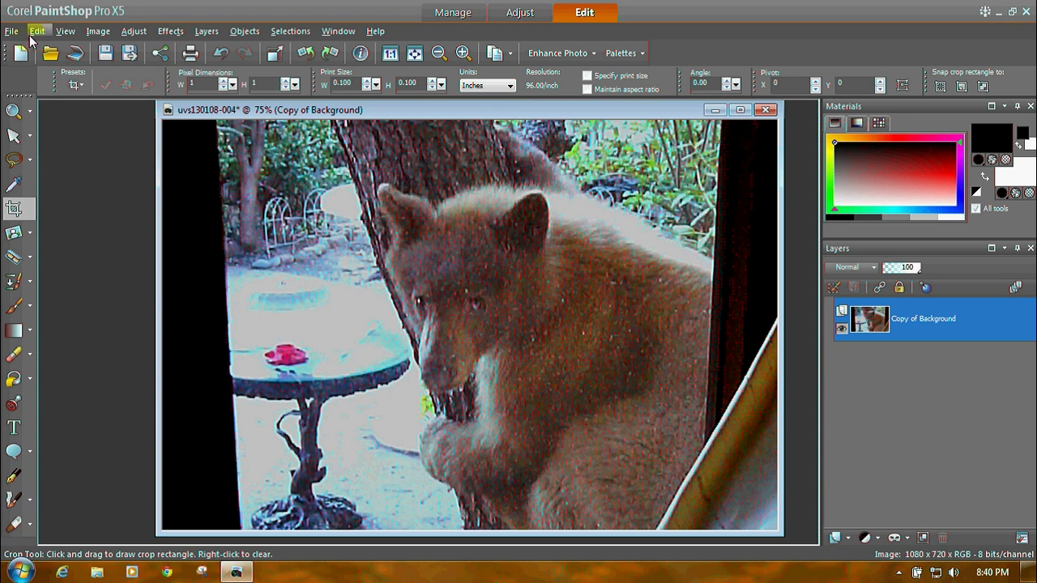
click(100, 32)
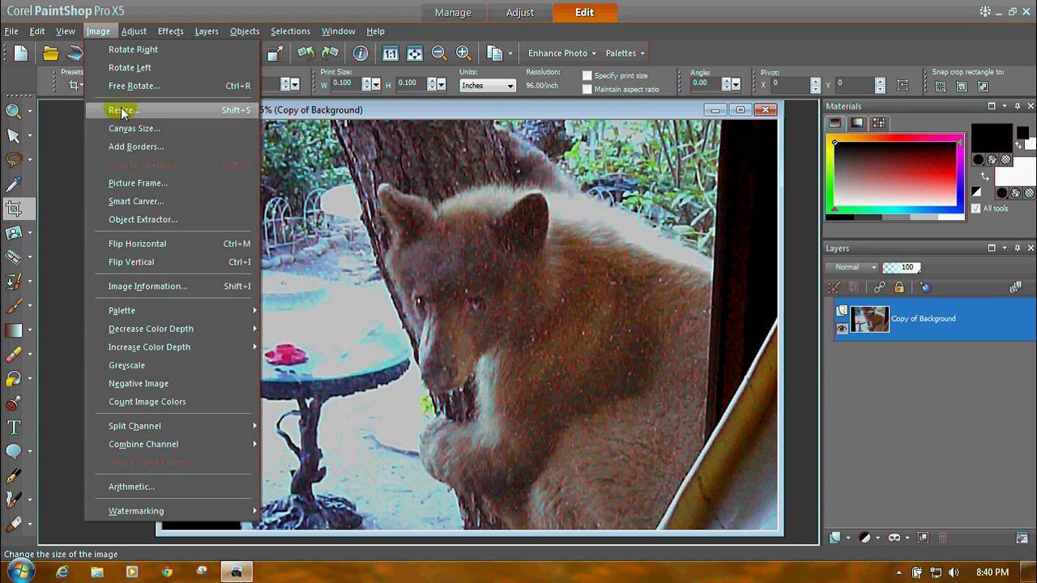
click(57, 155)
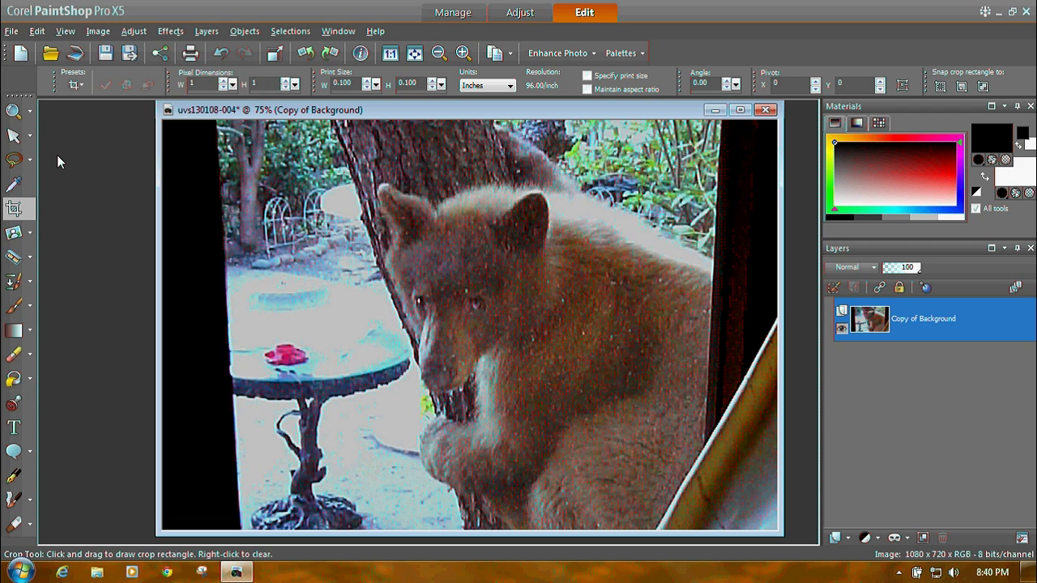
Step: Bring up the Resize dialog with advanced settings visible and Resize all layers ticked
click(273, 52)
drag(512, 54, 532, 37)
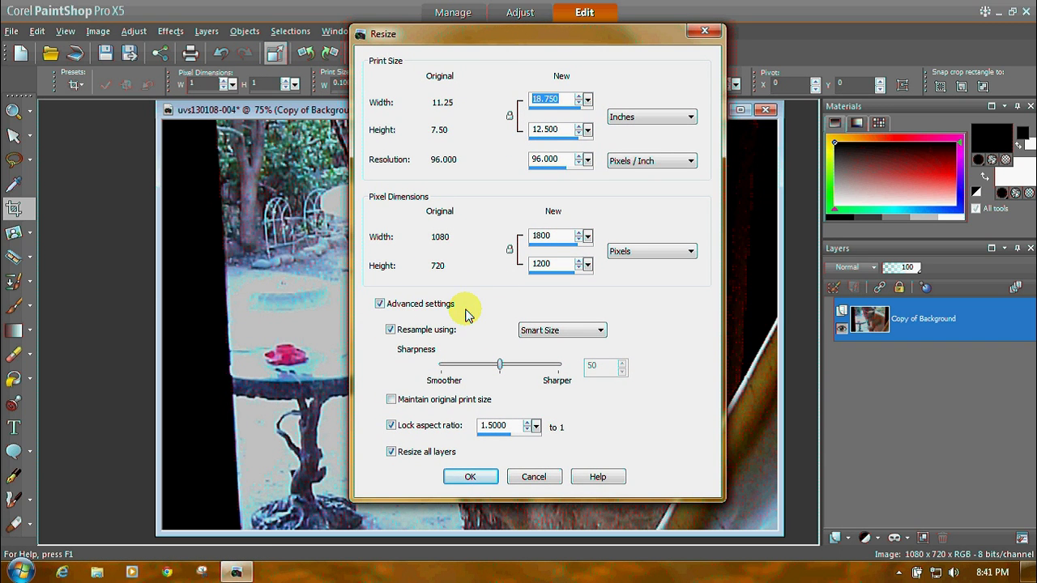
click(378, 303)
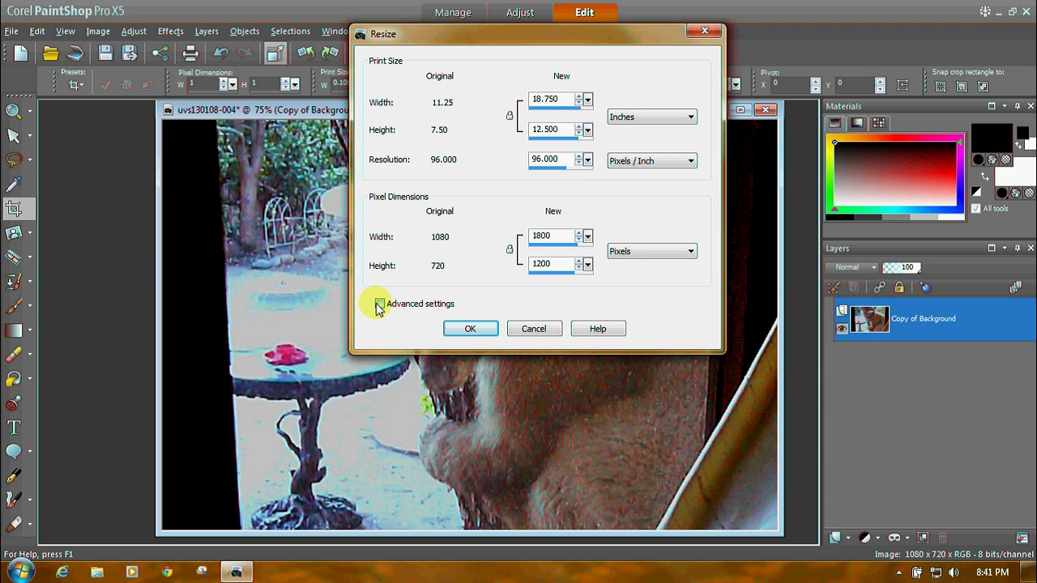
click(380, 304)
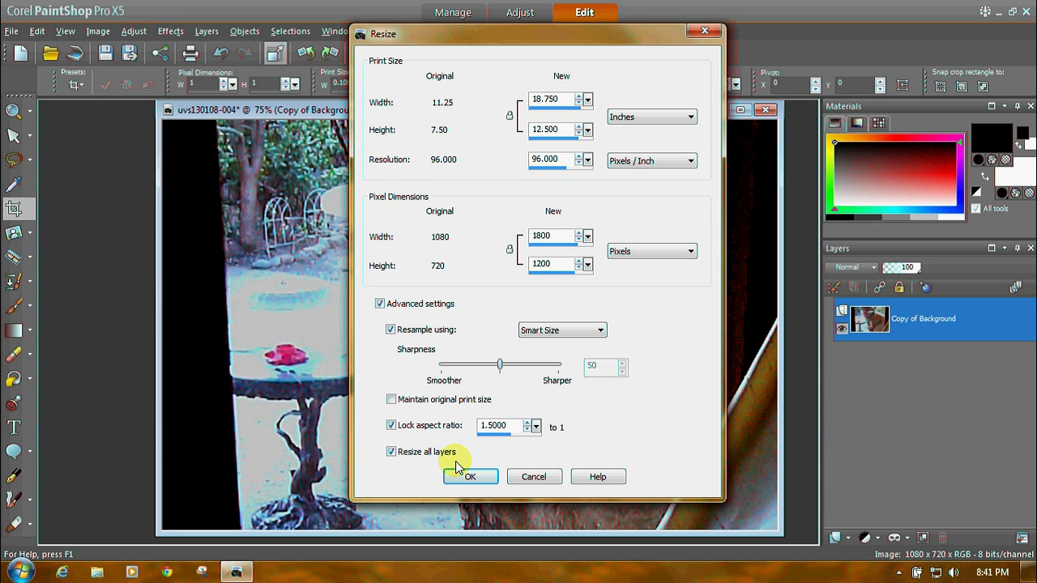
click(392, 452)
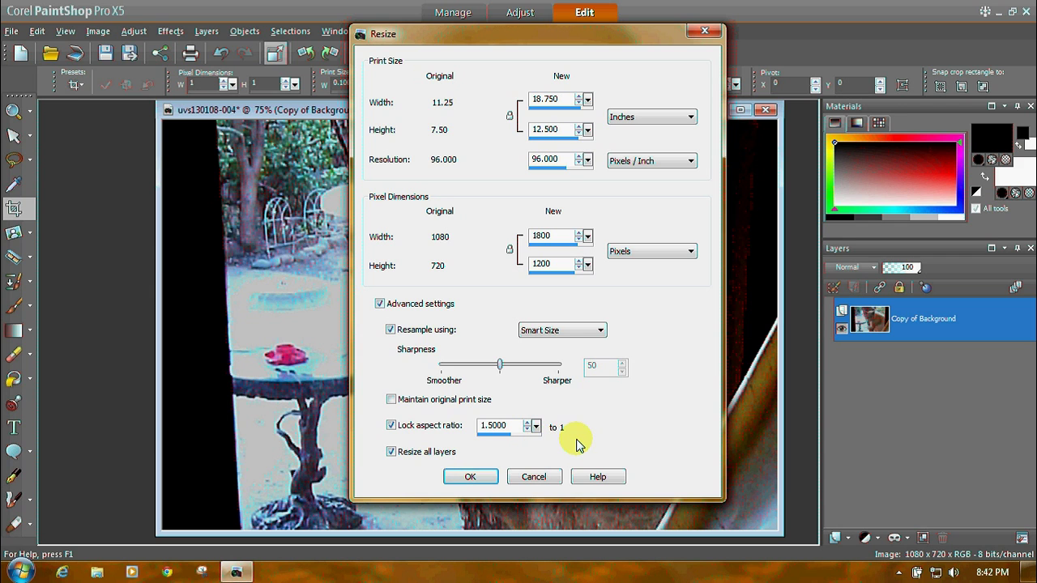
Step: Change the resolution from 96 to 300 pixels/inch and the print width from 18.750 to 6 inches
drag(562, 158, 518, 164)
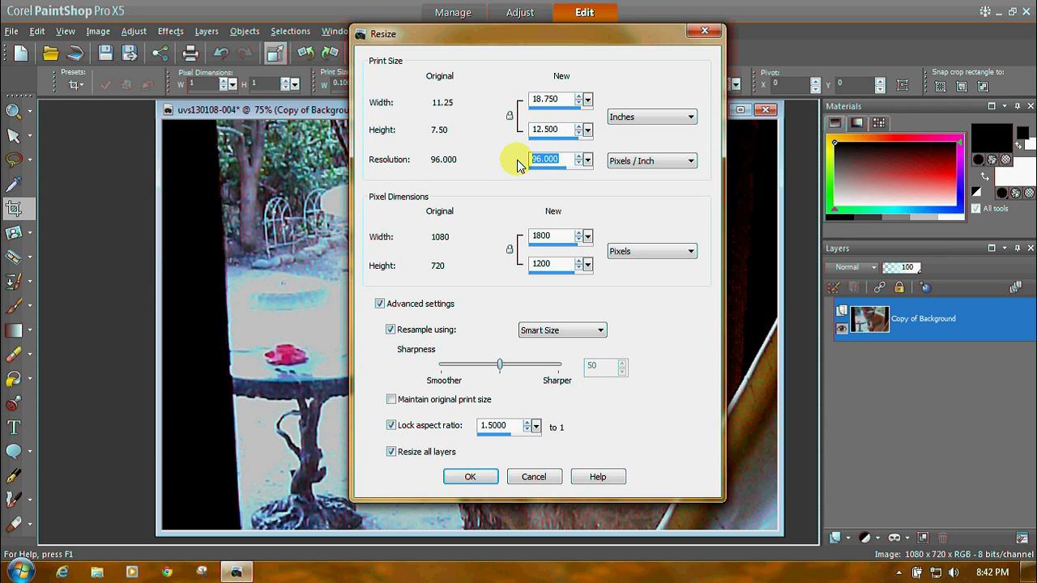
text(3)
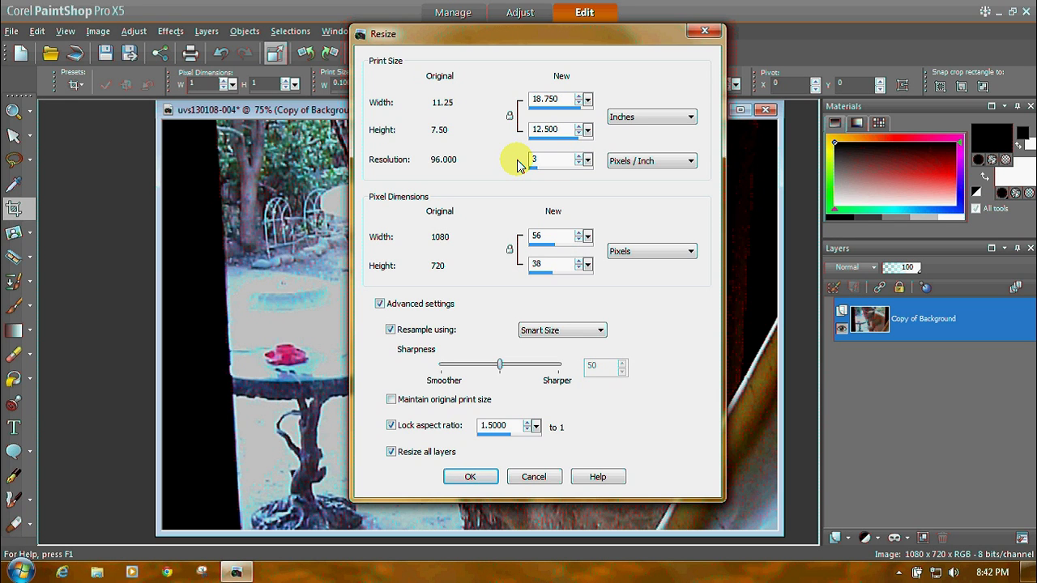
text(00)
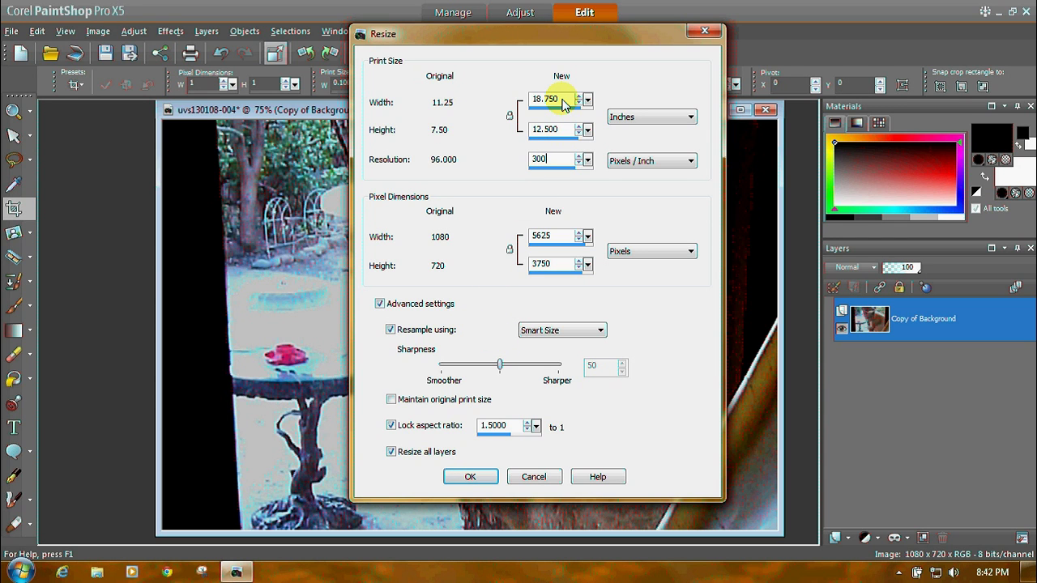
click(561, 99)
drag(562, 100, 514, 103)
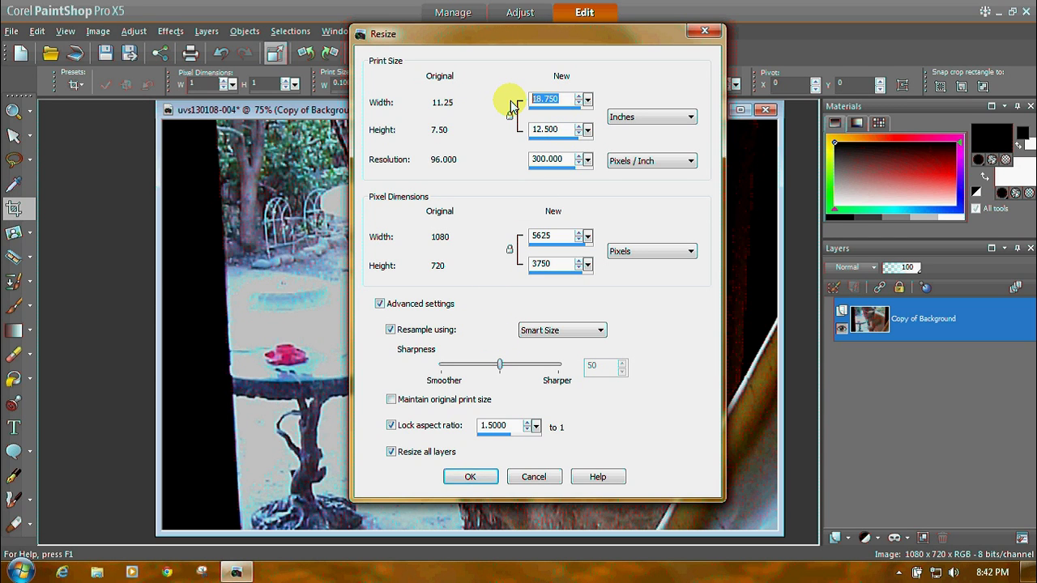
text(6)
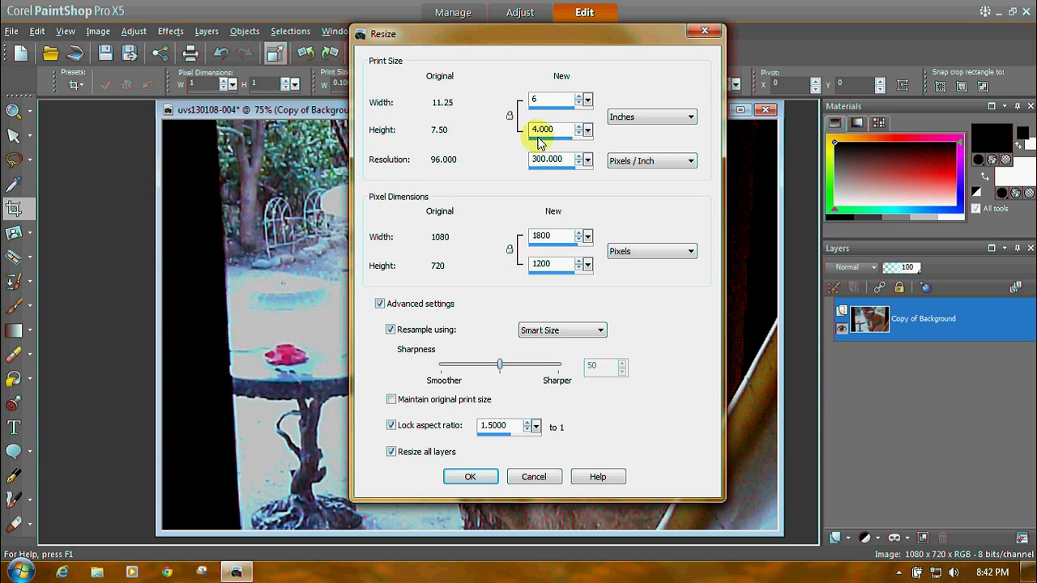
click(476, 478)
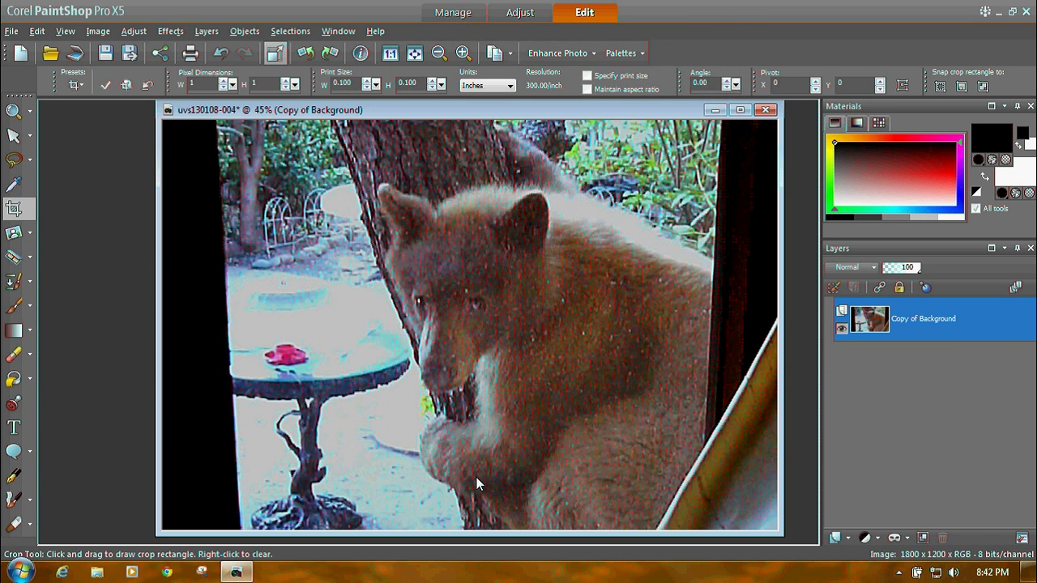